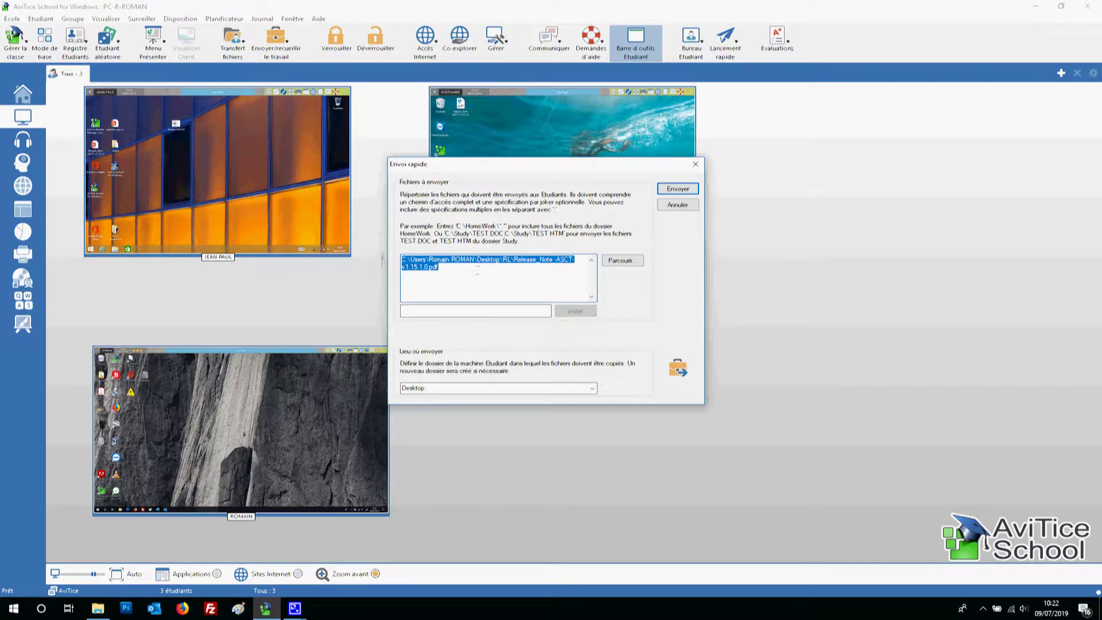
Replace the file listed for quick sending with Exercice 3-1.docx from the Bureau folder
key("Delete")
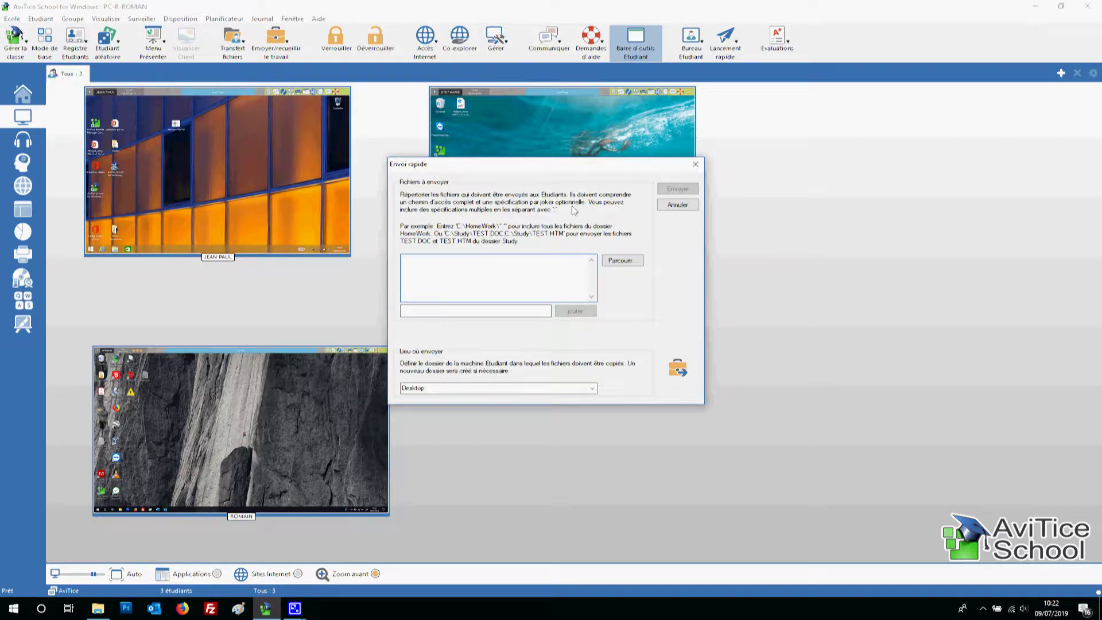
left_click(628, 262)
left_click_drag(643, 188, 591, 151)
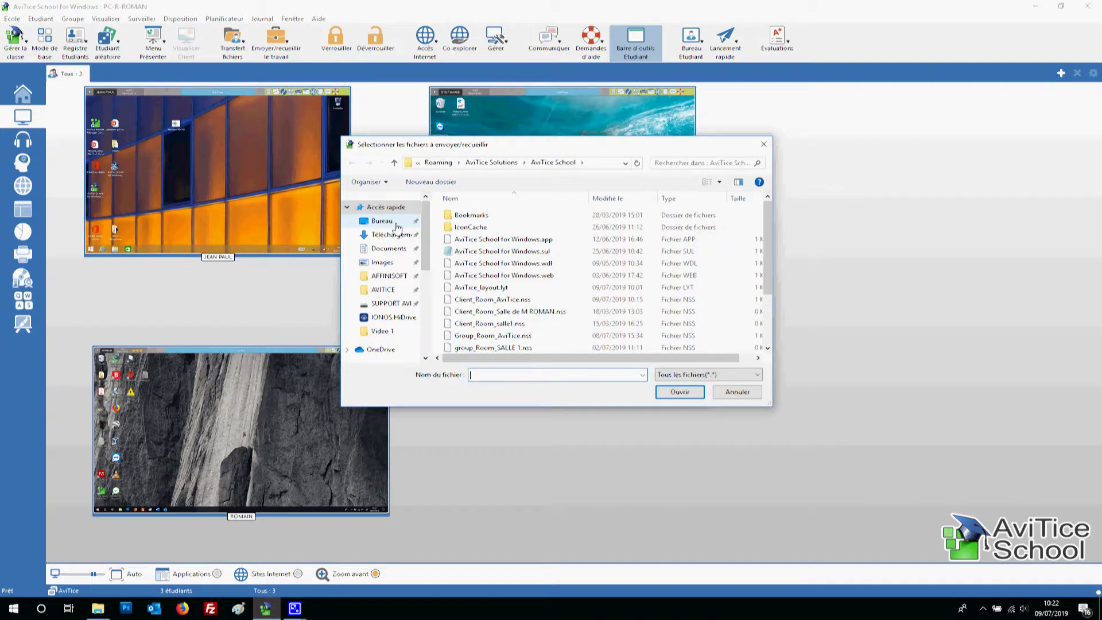
left_click(382, 221)
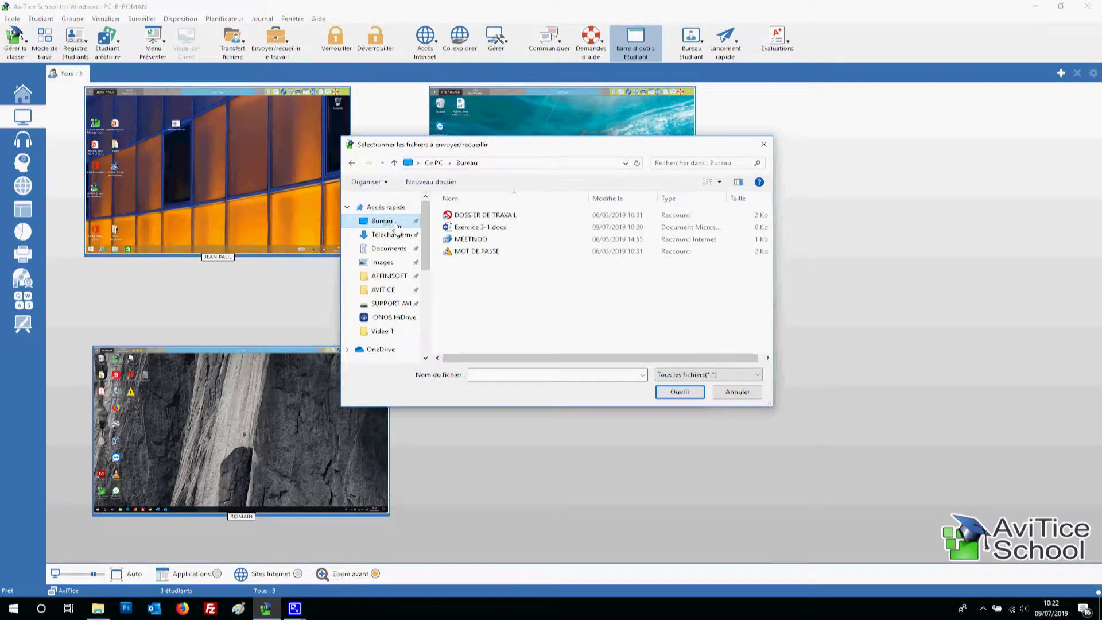
left_click(483, 228)
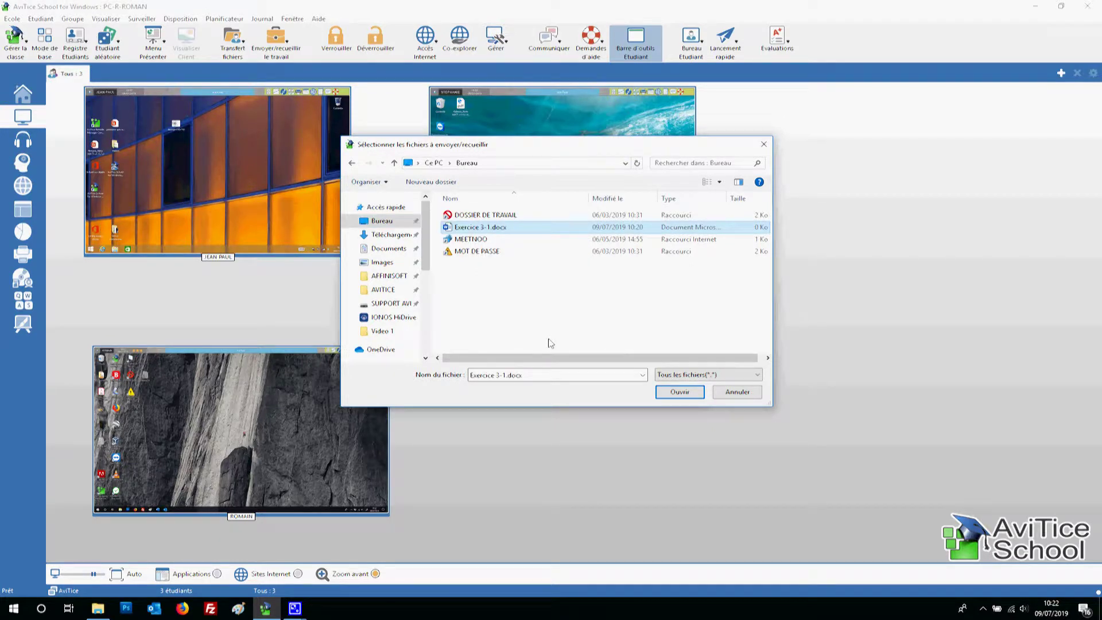
left_click(680, 394)
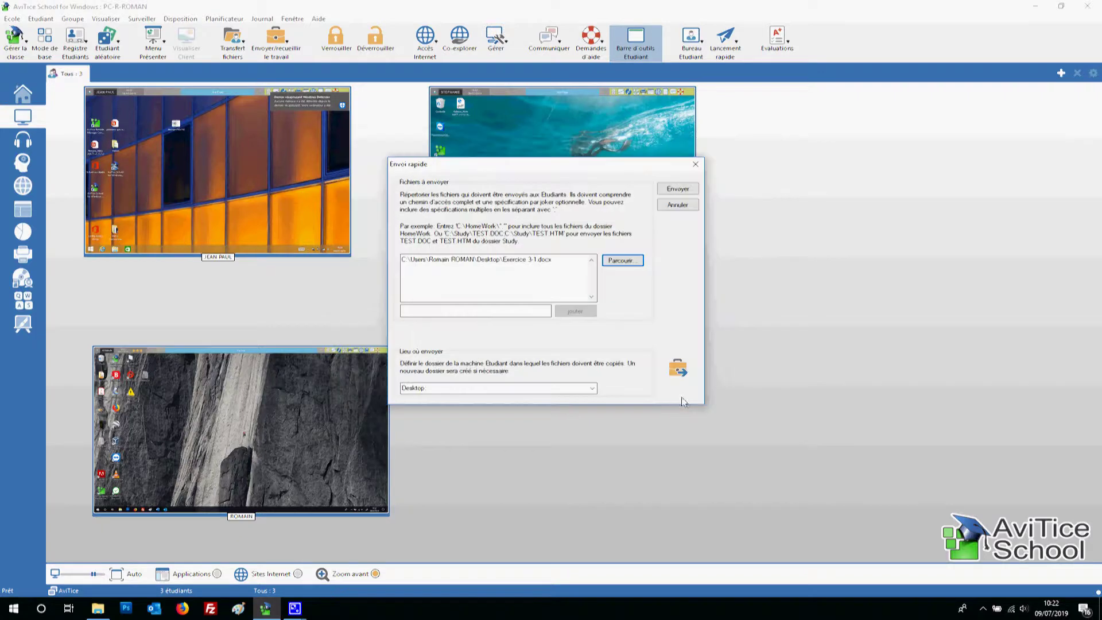
left_click(561, 262)
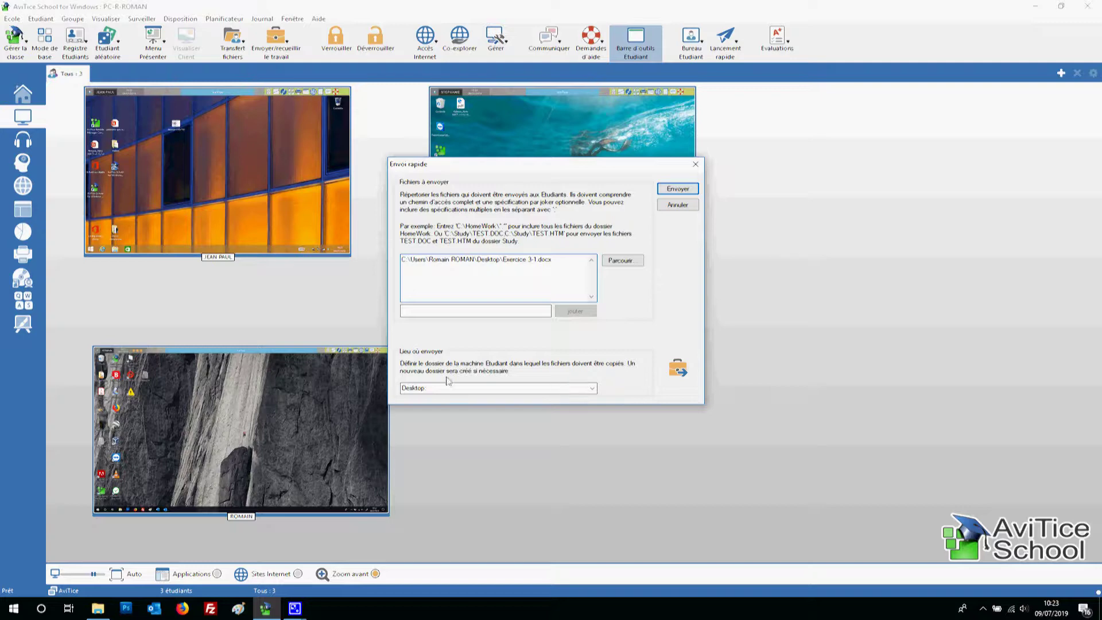
left_click(592, 389)
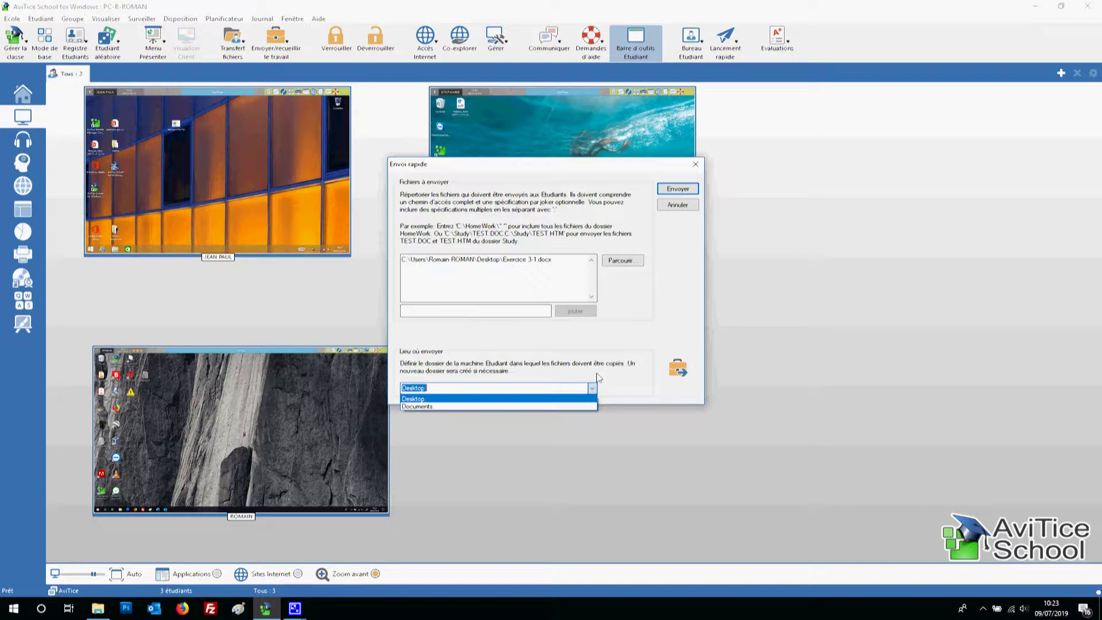
left_click(439, 393)
left_click_drag(415, 389, 395, 388)
key("BackSpace")
type("C")
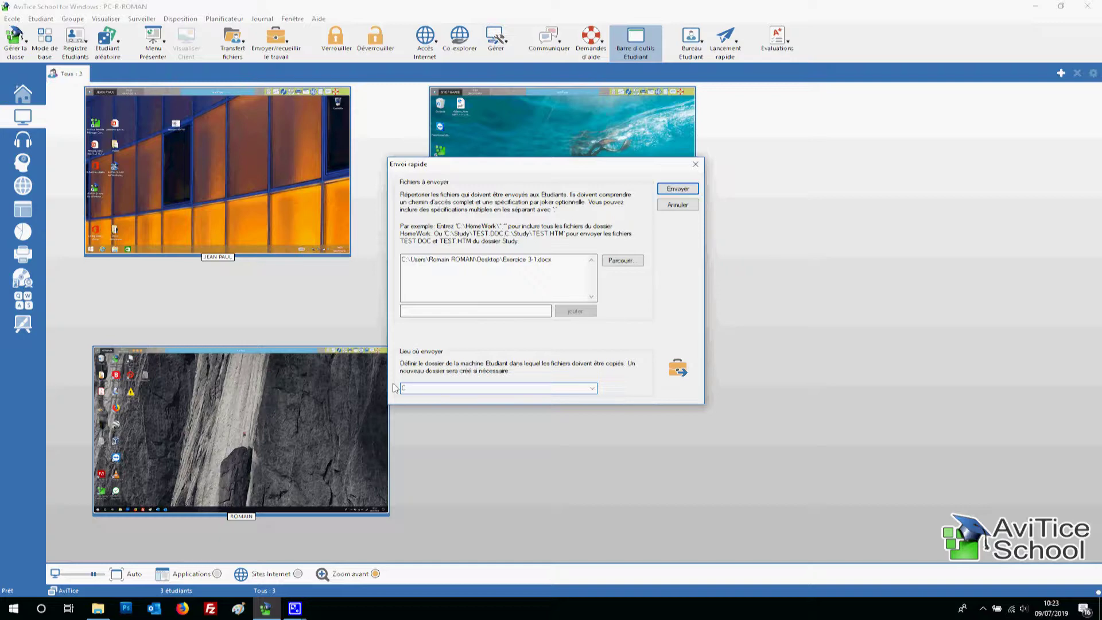
left_click(591, 389)
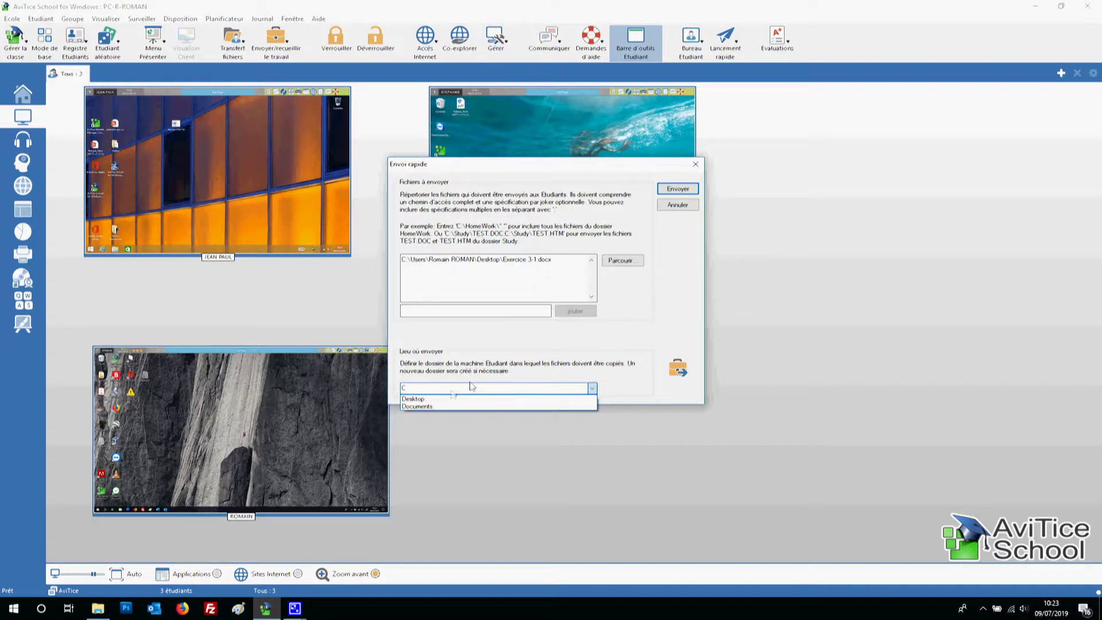
left_click(431, 407)
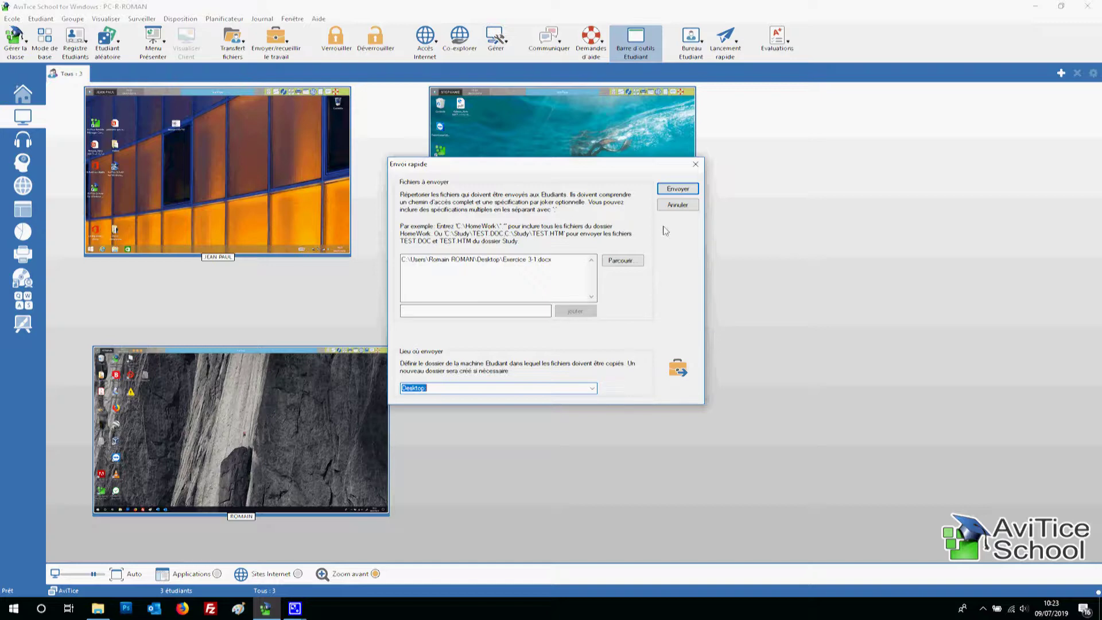
Send the exercise file to all the students and dismiss the sending results
left_click(688, 192)
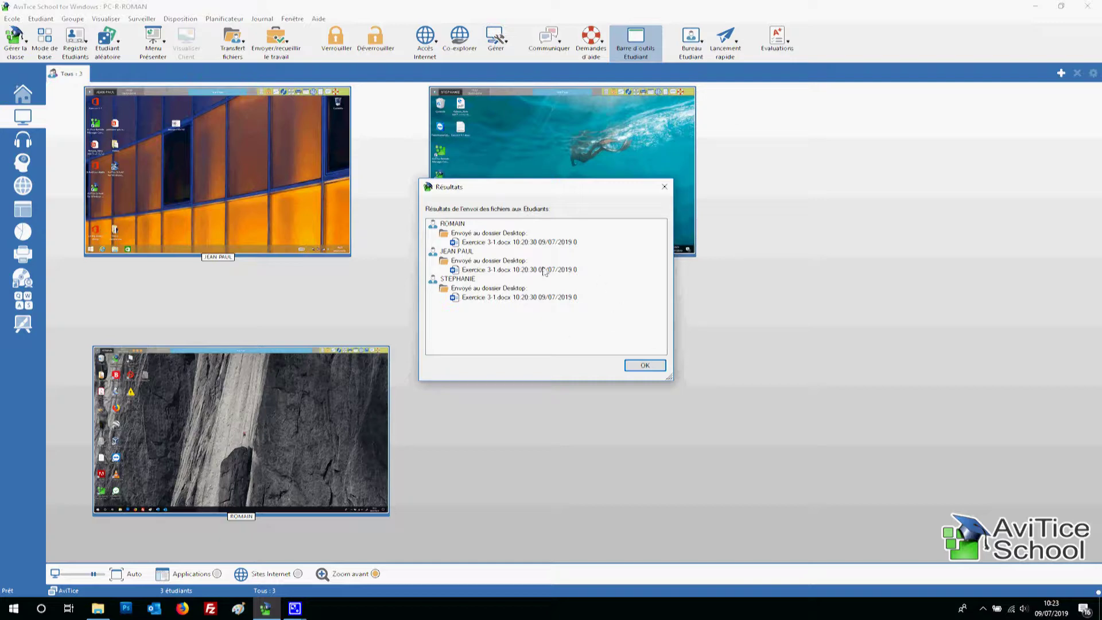
left_click(645, 368)
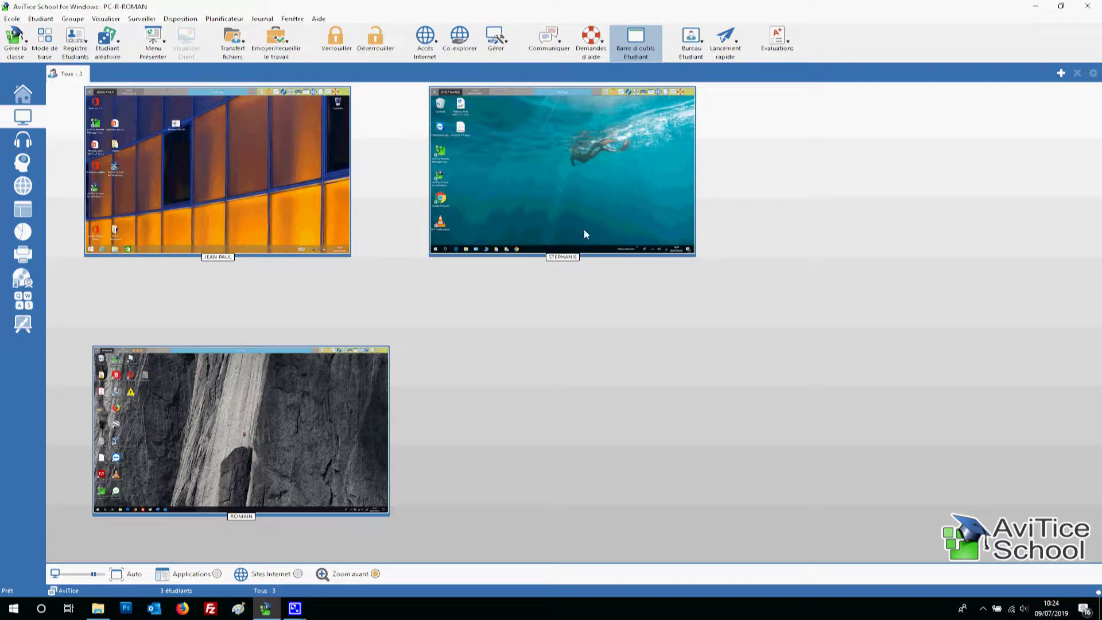
mouse_move(577, 194)
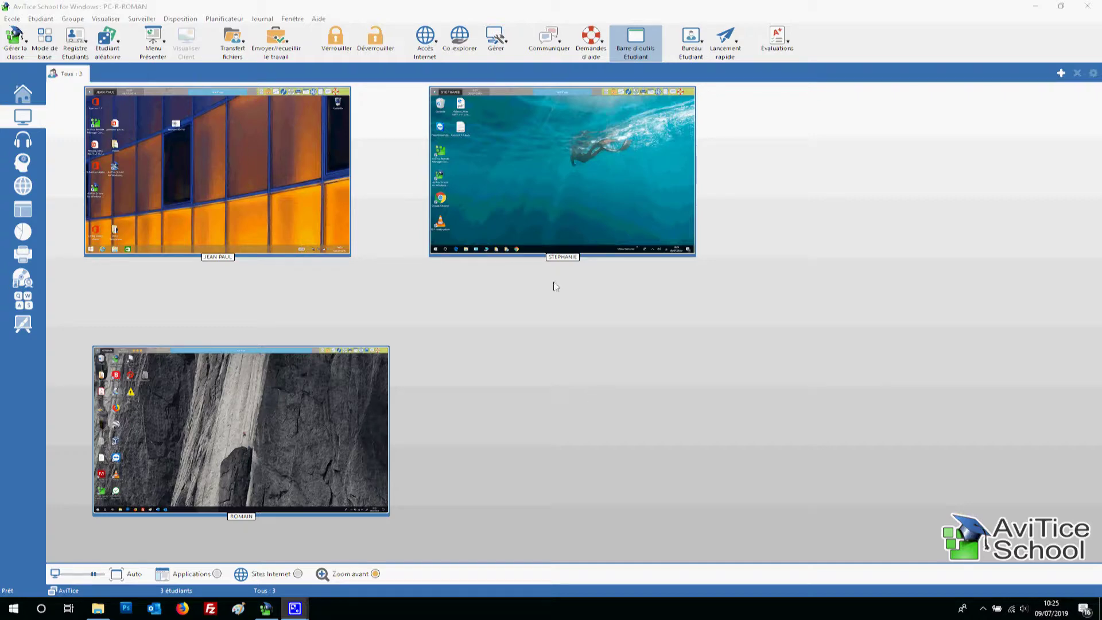
Collect Exercice 3-1.docx from all students into the teacher's Bureau folder, then dismiss the collection results
left_click(289, 39)
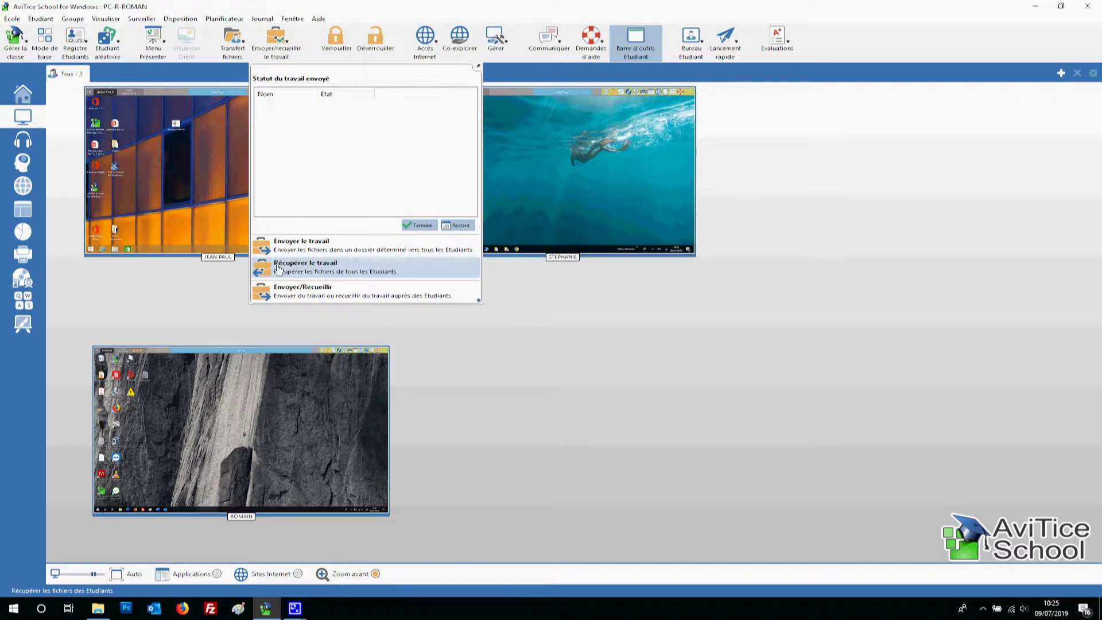
left_click(362, 272)
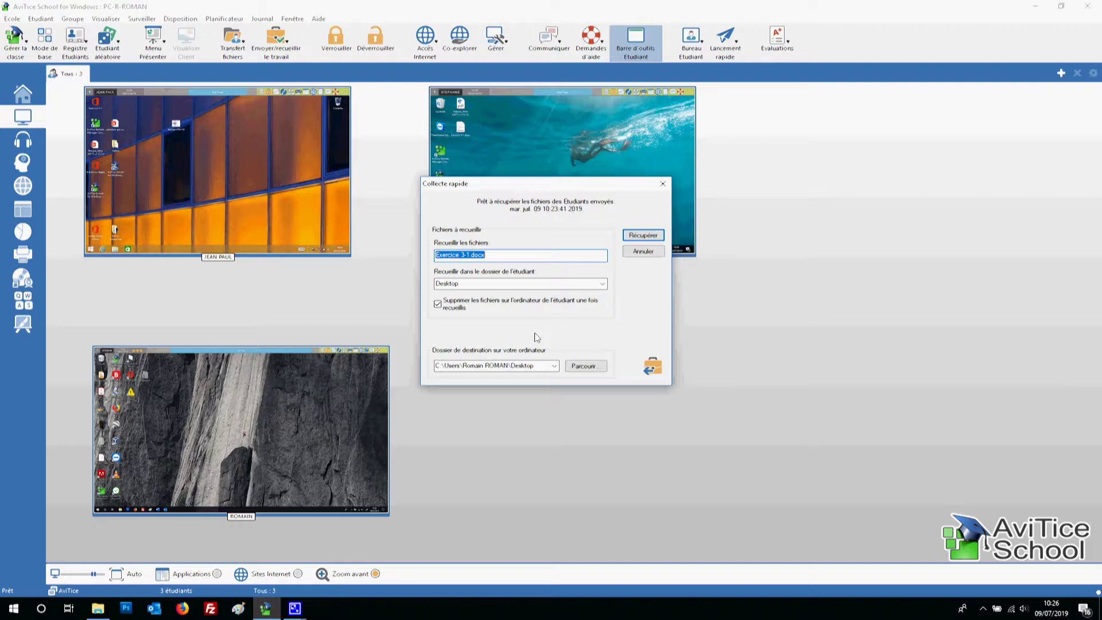
left_click(584, 370)
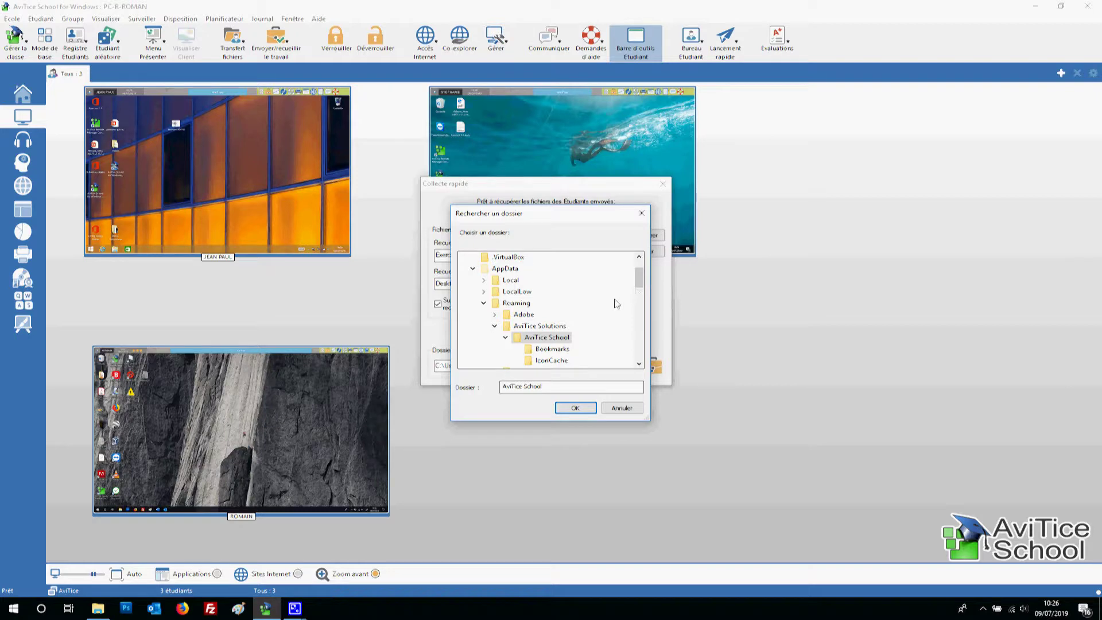
scroll(643, 271, "up", 1)
scroll(643, 271, "down", 9)
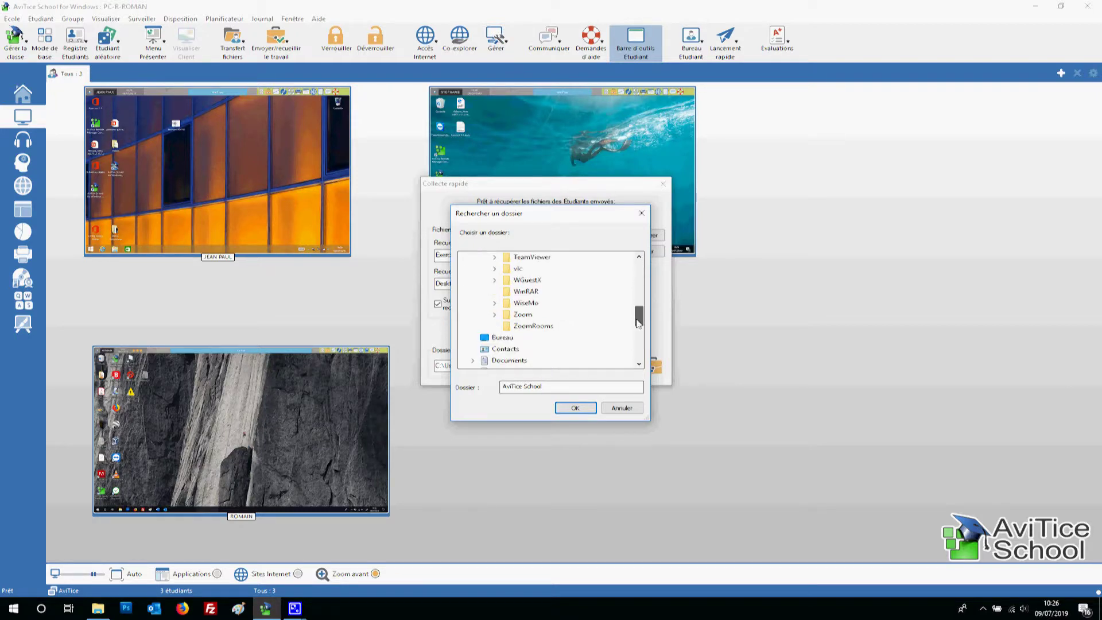
left_click(503, 303)
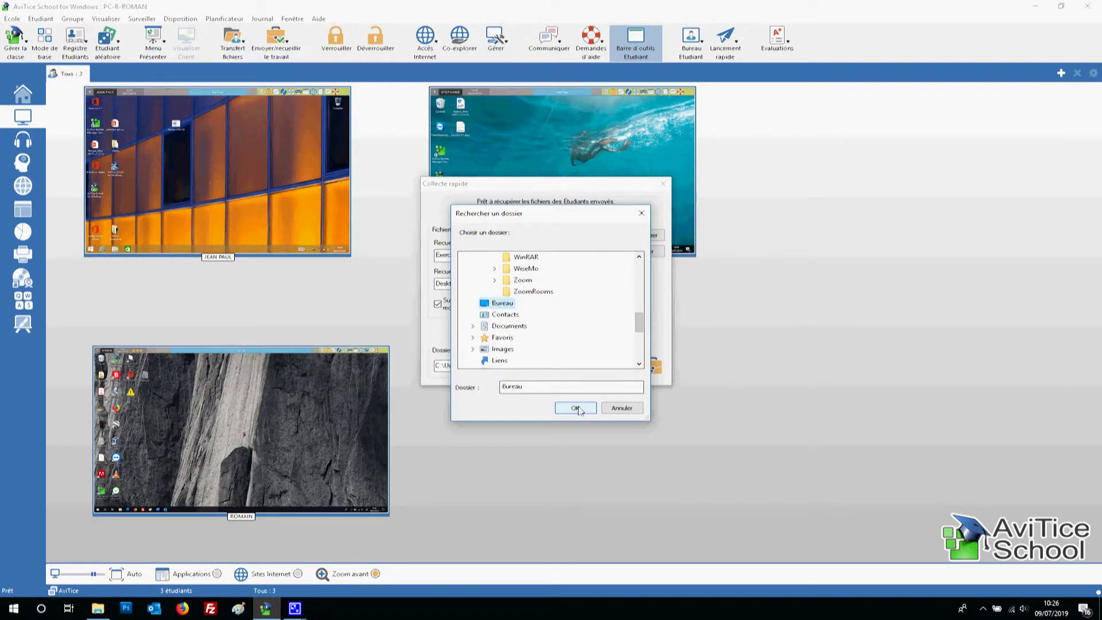
left_click(575, 408)
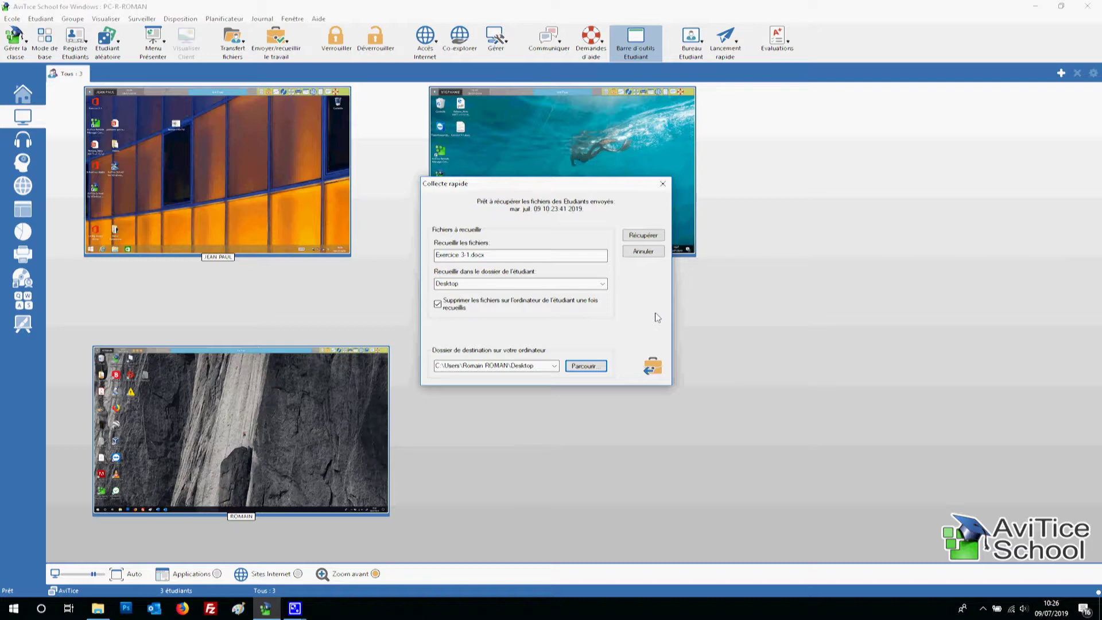
left_click(649, 235)
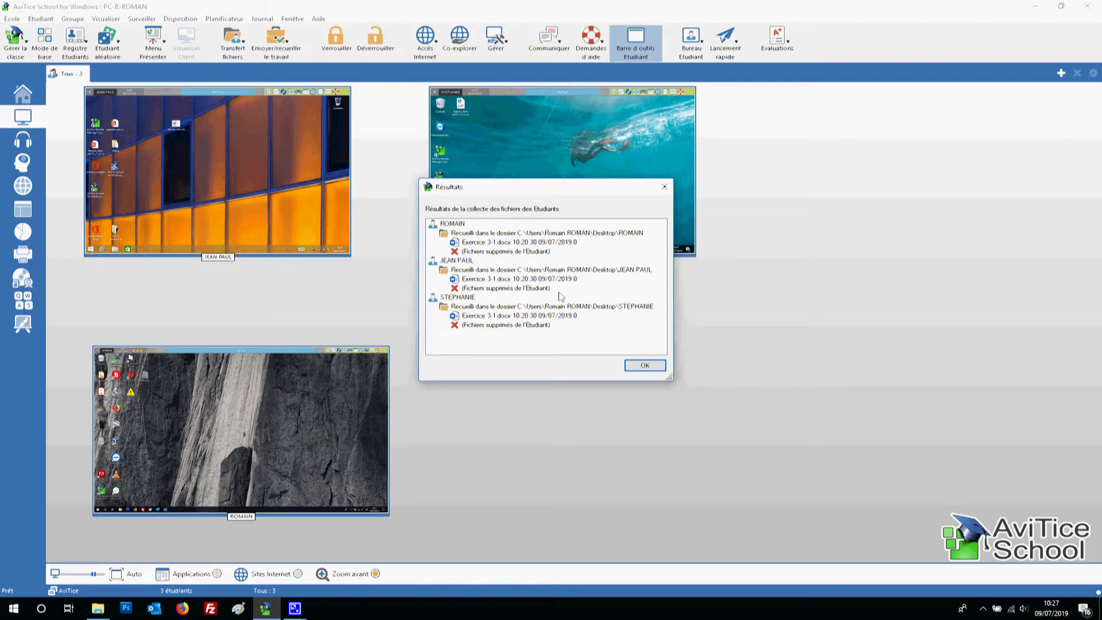
left_click(638, 368)
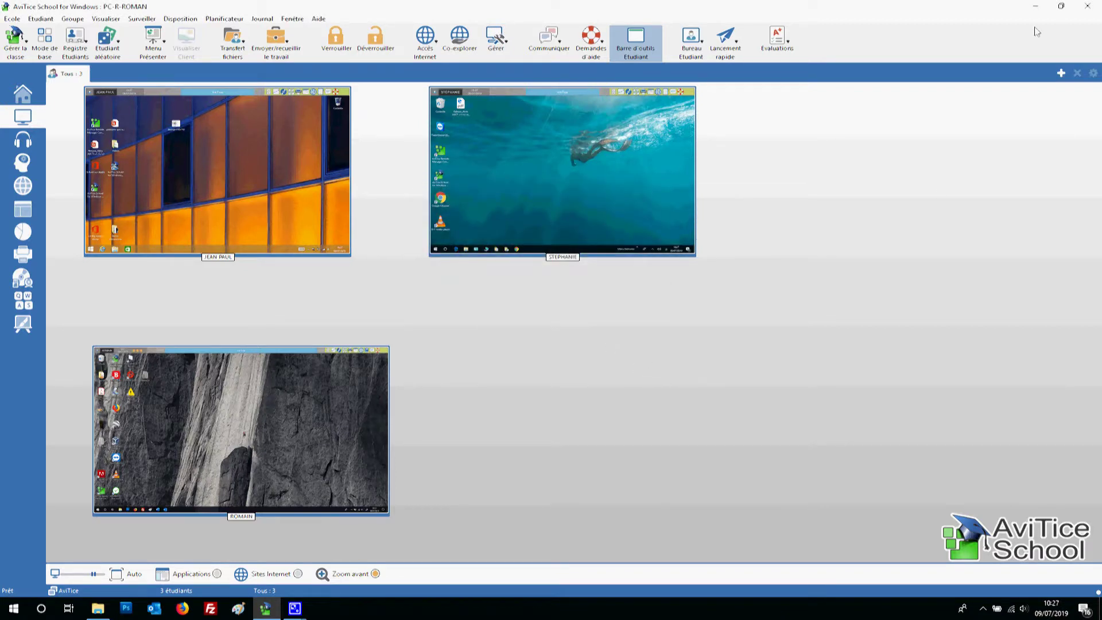
Switch to the Windows desktop, examine the collected student folders and open the first one
left_click(1034, 7)
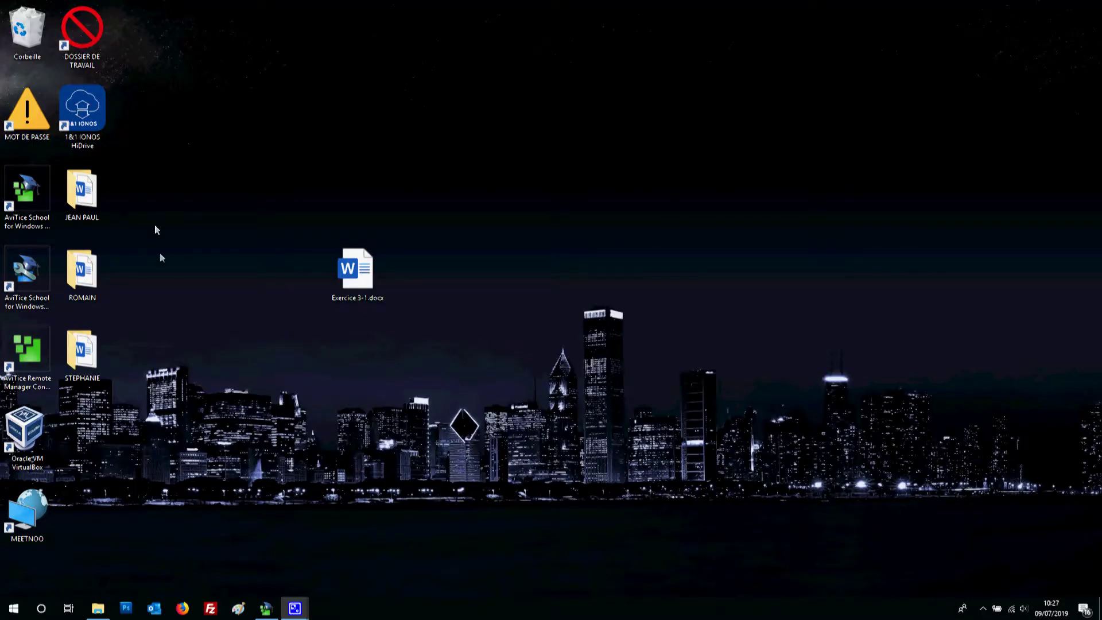
left_click_drag(155, 401, 62, 177)
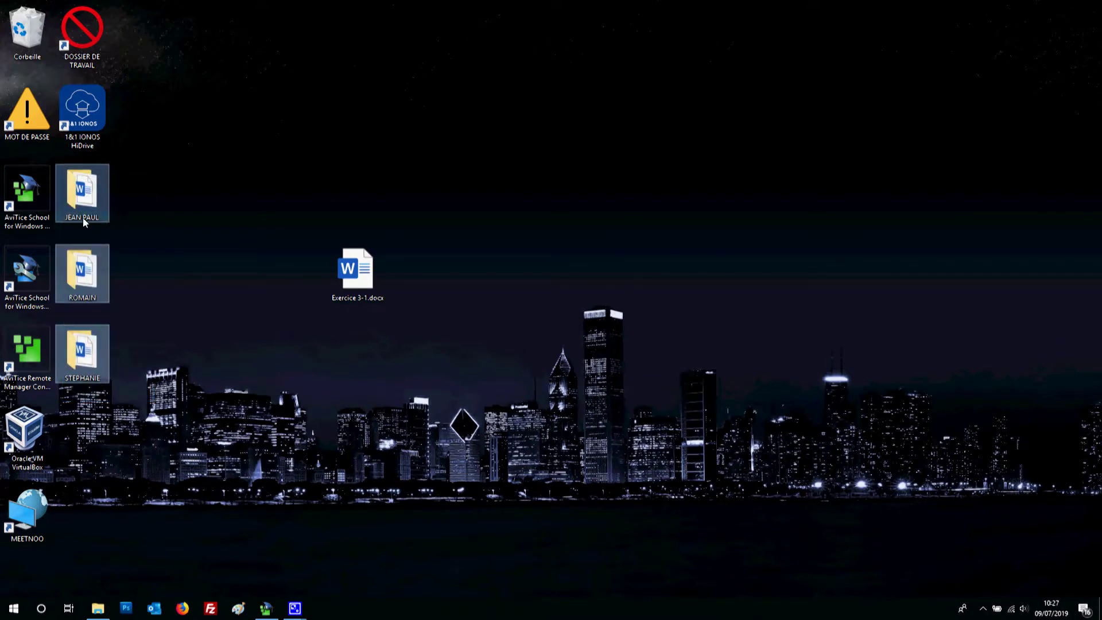
left_click(265, 610)
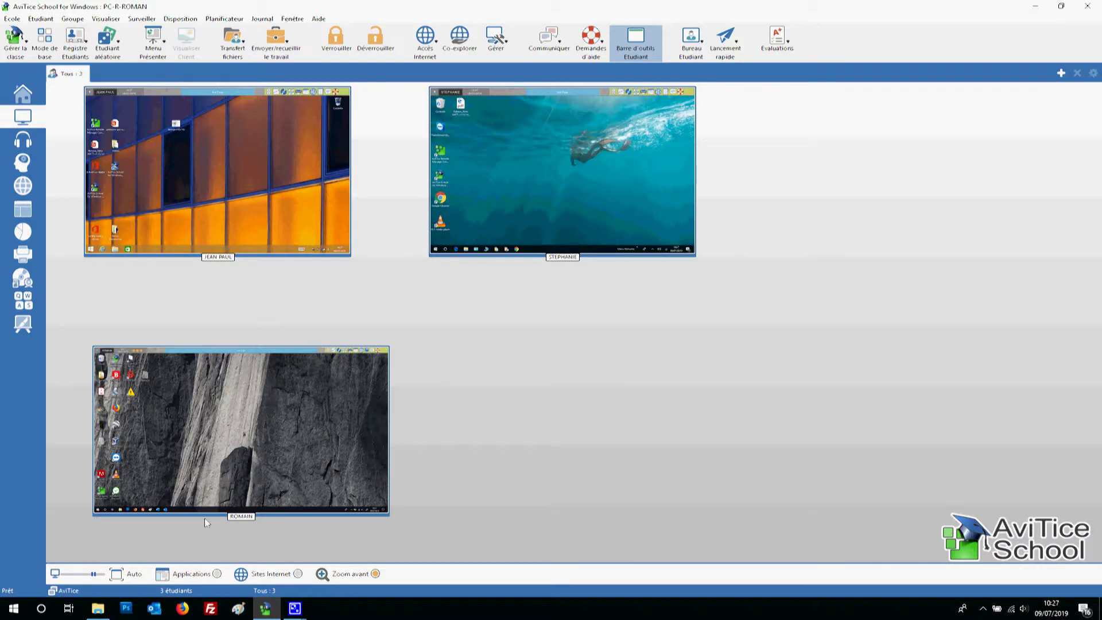
left_click(1035, 10)
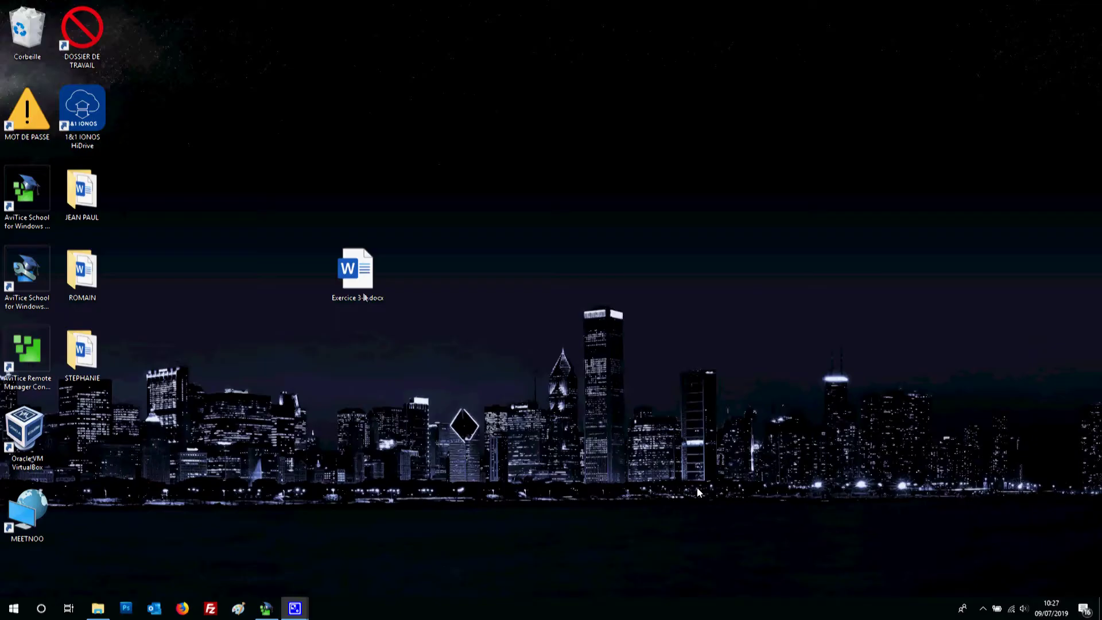
double_click(94, 193)
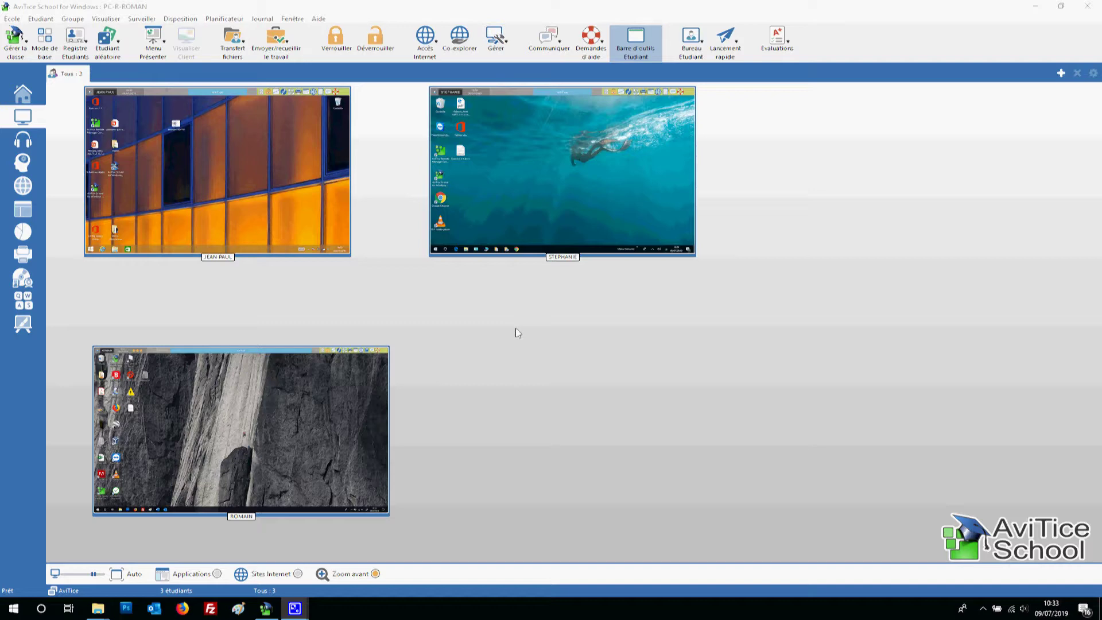
Collect Tableur.xlsx from all students without deleting it from their computers, then dismiss the collection results
left_click(292, 43)
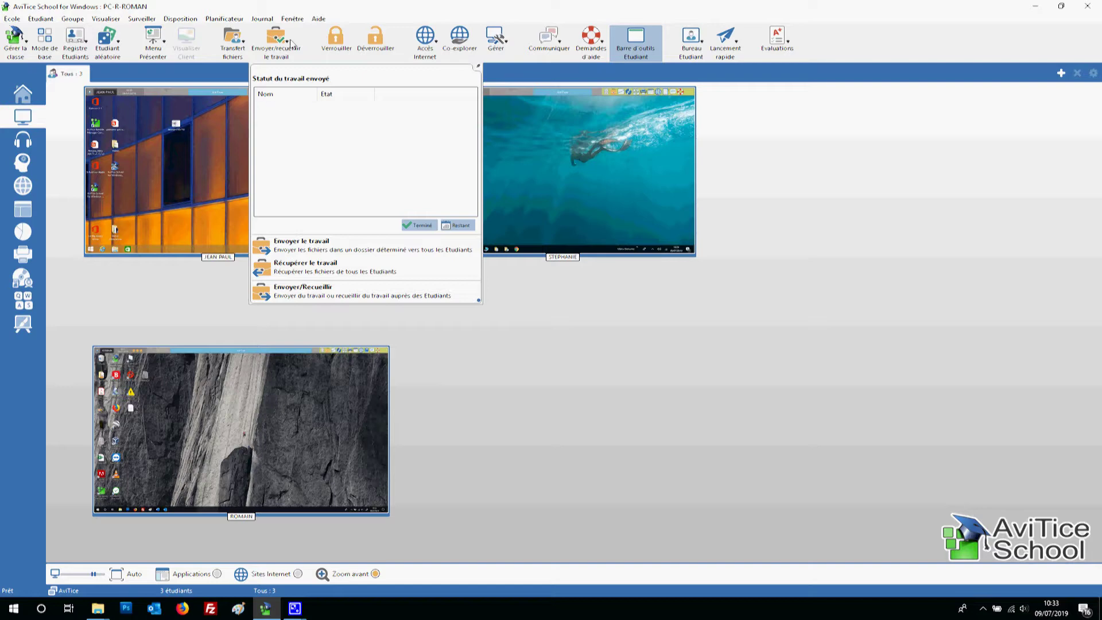
left_click(302, 267)
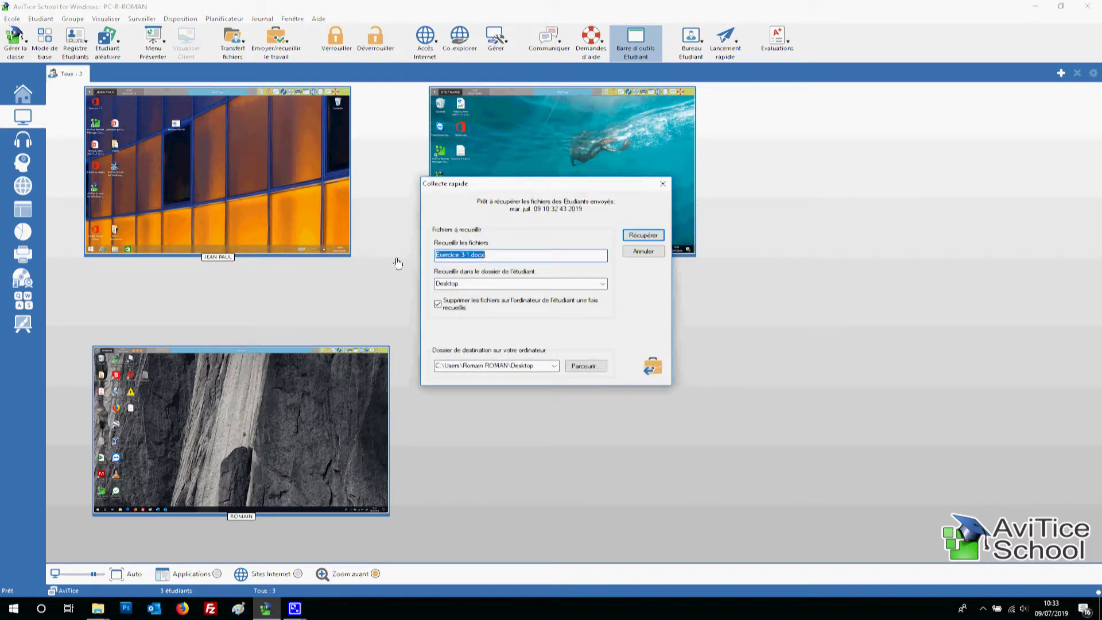
left_click_drag(511, 186, 500, 174)
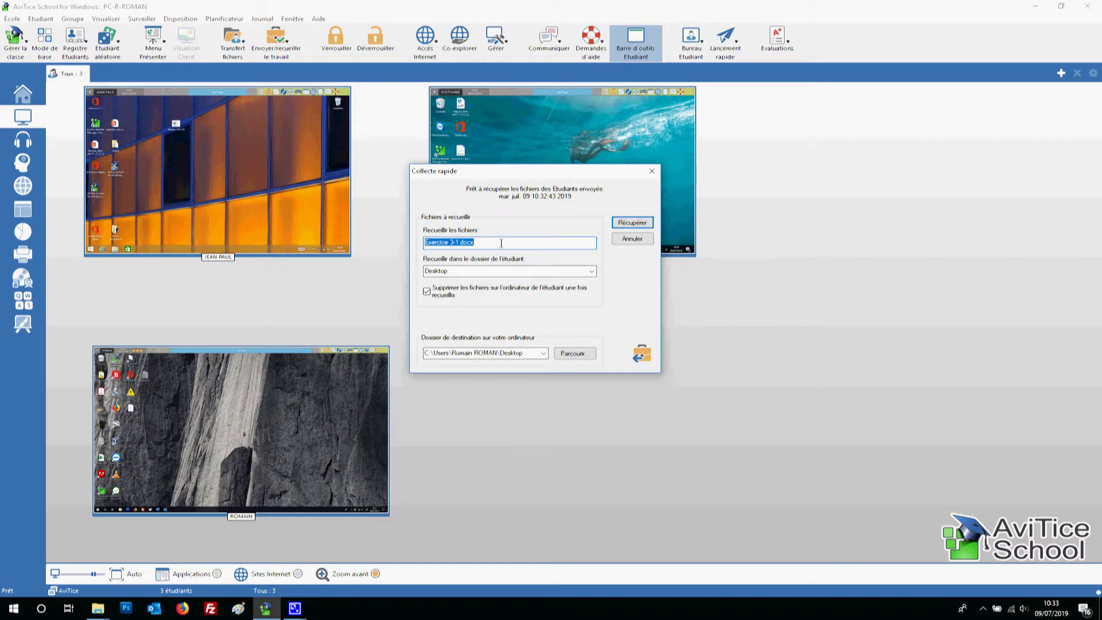
left_click_drag(501, 244, 425, 242)
type("Tableur.xlsx")
left_click(426, 292)
left_click(637, 223)
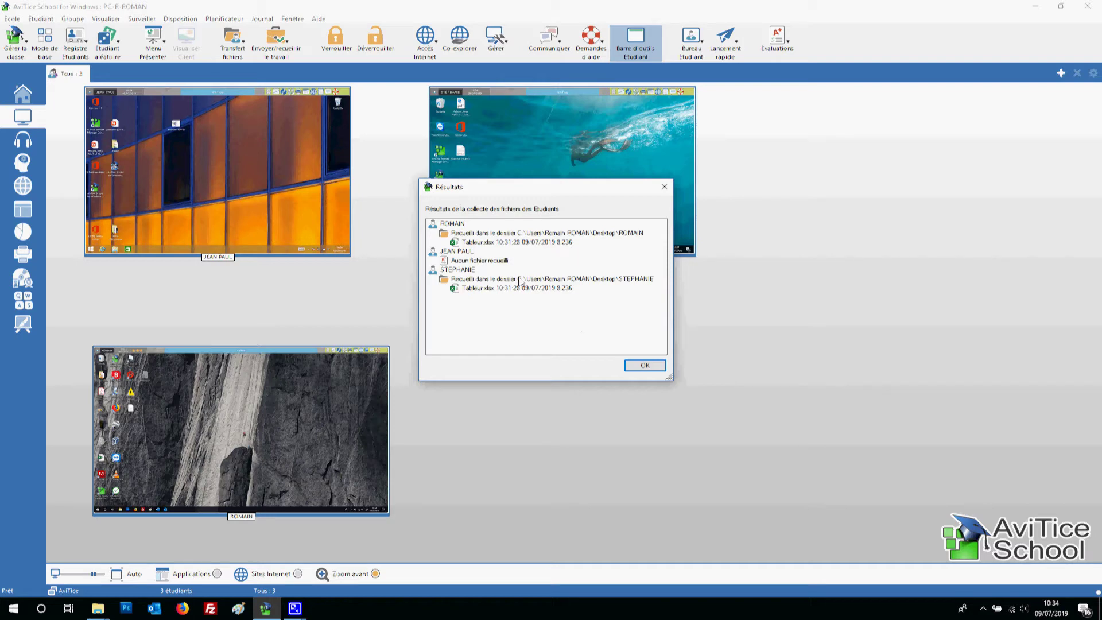
left_click(641, 367)
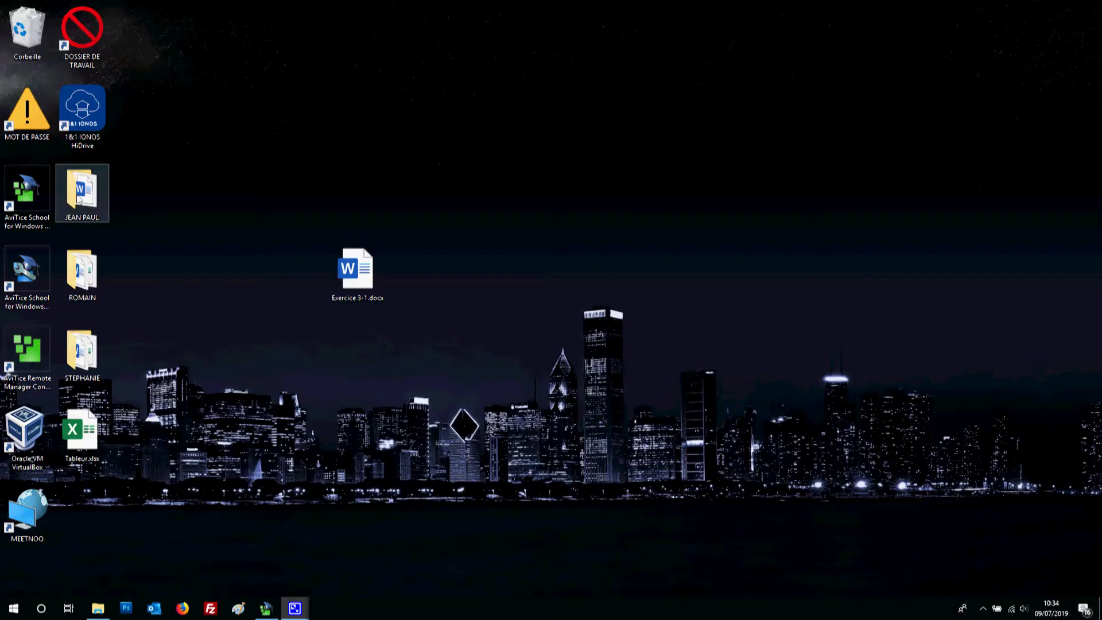
Open the second student's folder on the Windows desktop and inspect the collected Tableur.xlsx file
double_click(89, 273)
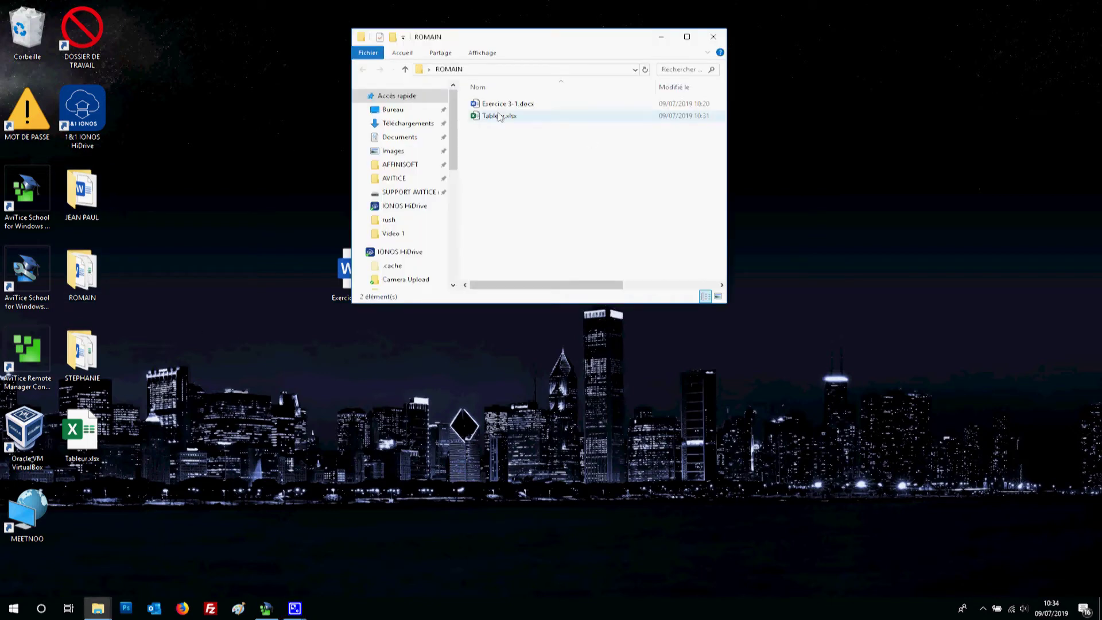
mouse_move(498, 116)
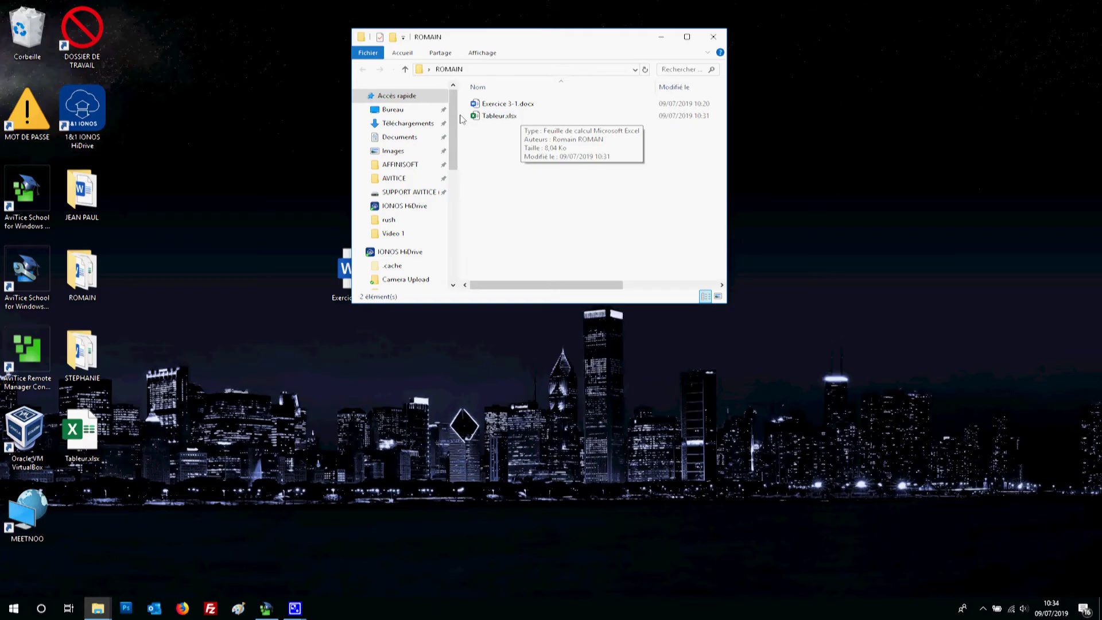